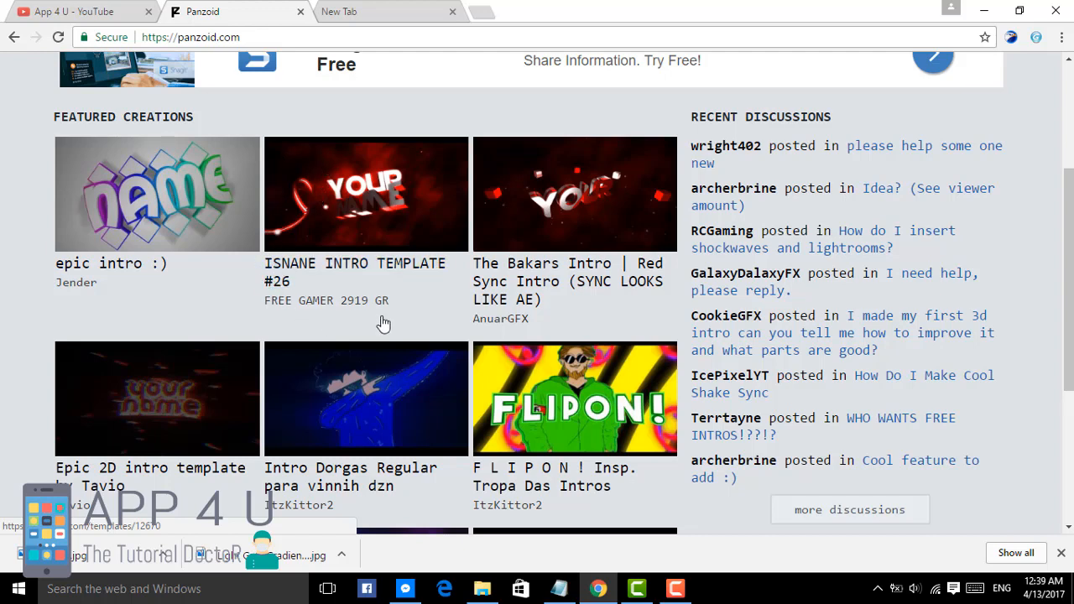
Step: Open the featured creation ISNANE INTRO TEMPLATE #26 in Clipmaker
click(310, 271)
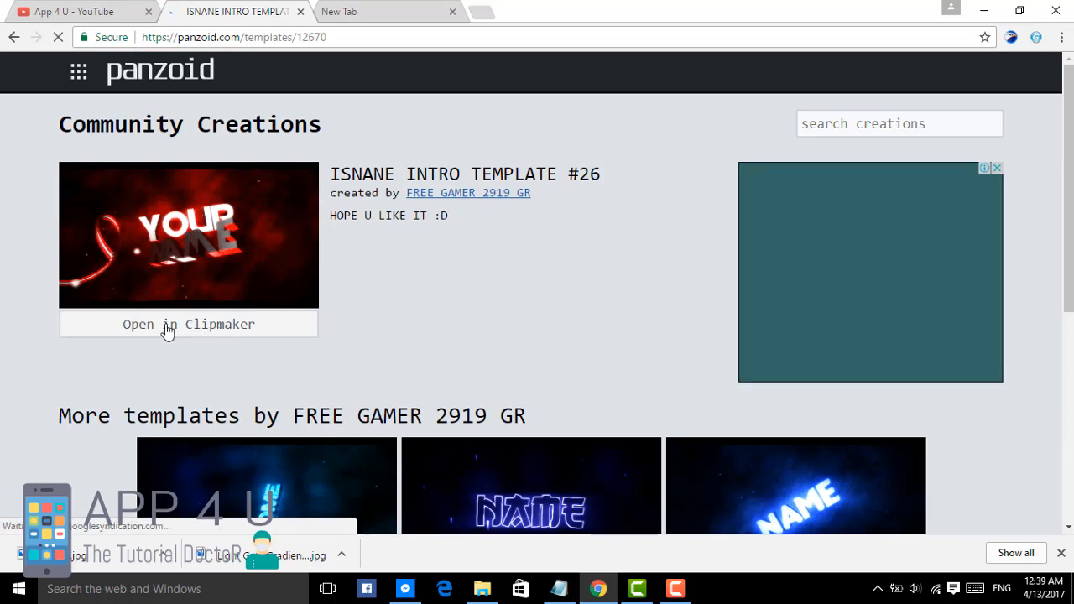
scroll(172, 310, down, 1)
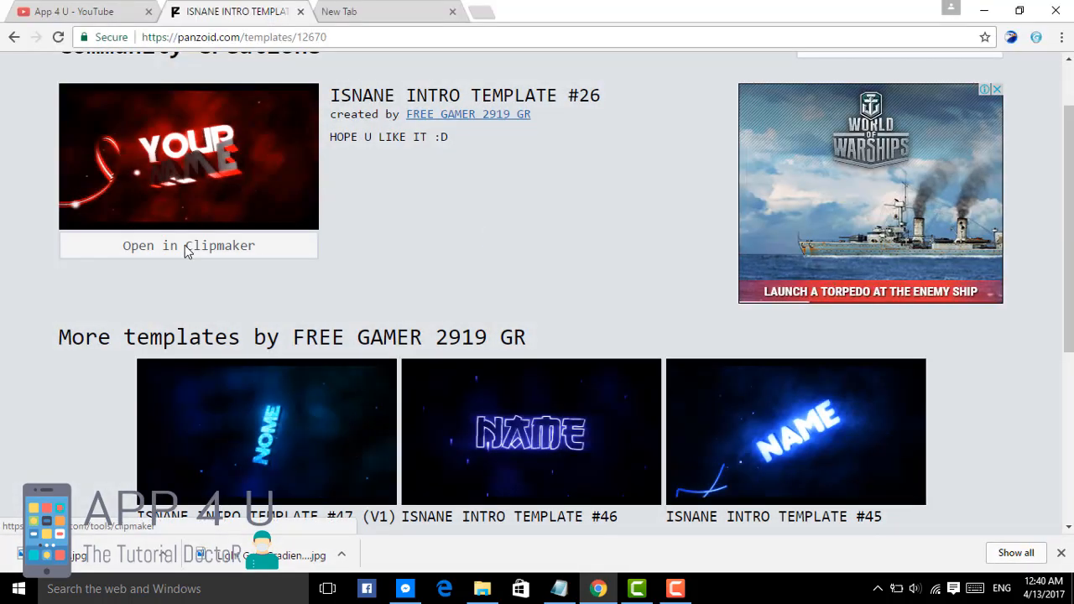
click(185, 247)
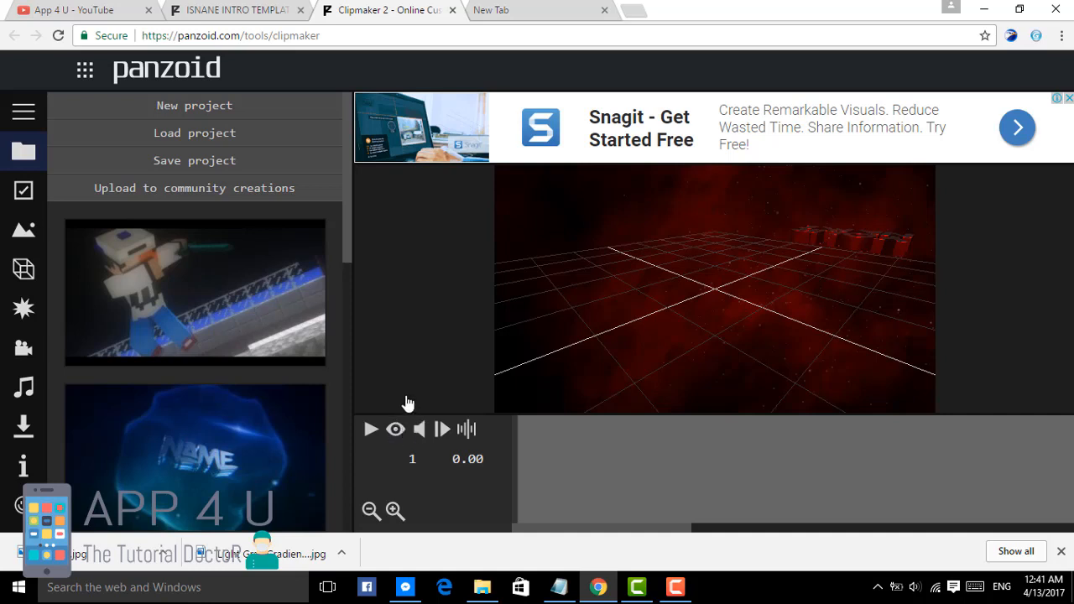
Step: Dismiss the banner ad and preview the template's animation in camera view, pausing it once the title is shown
click(400, 429)
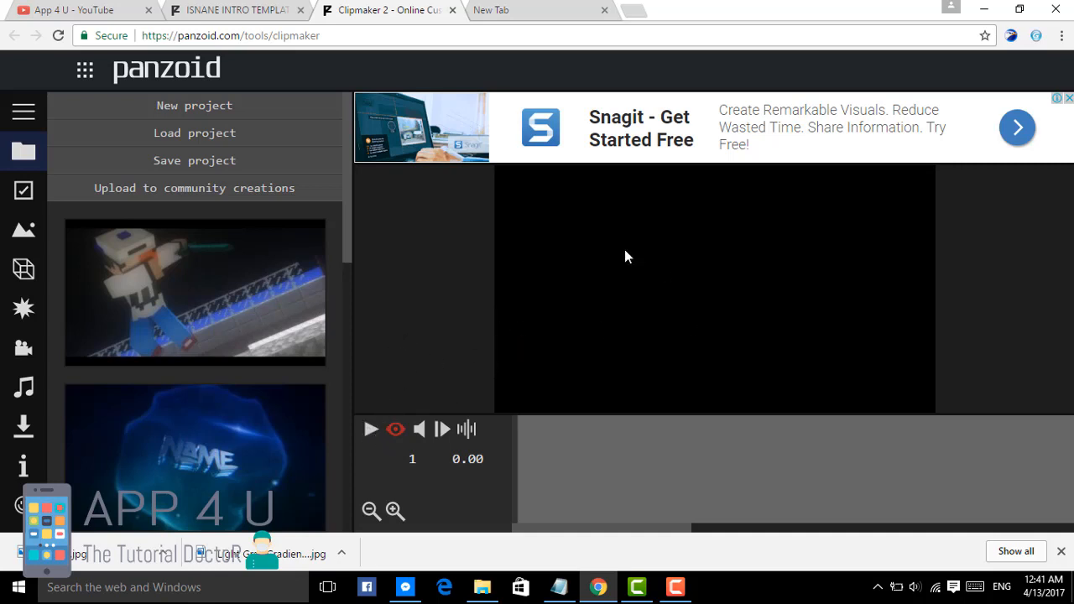
click(1068, 99)
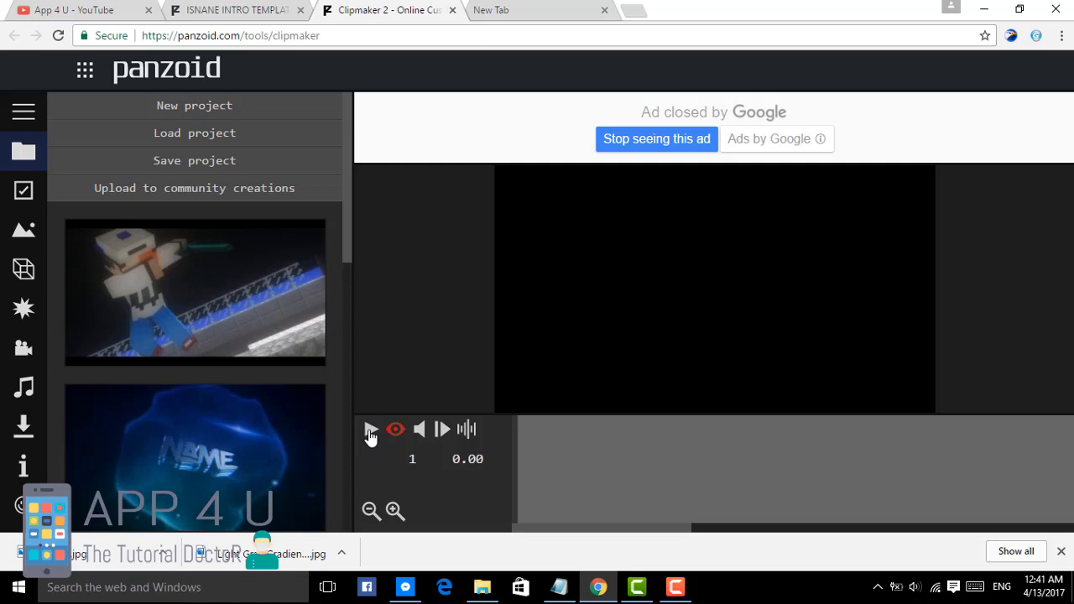
click(370, 432)
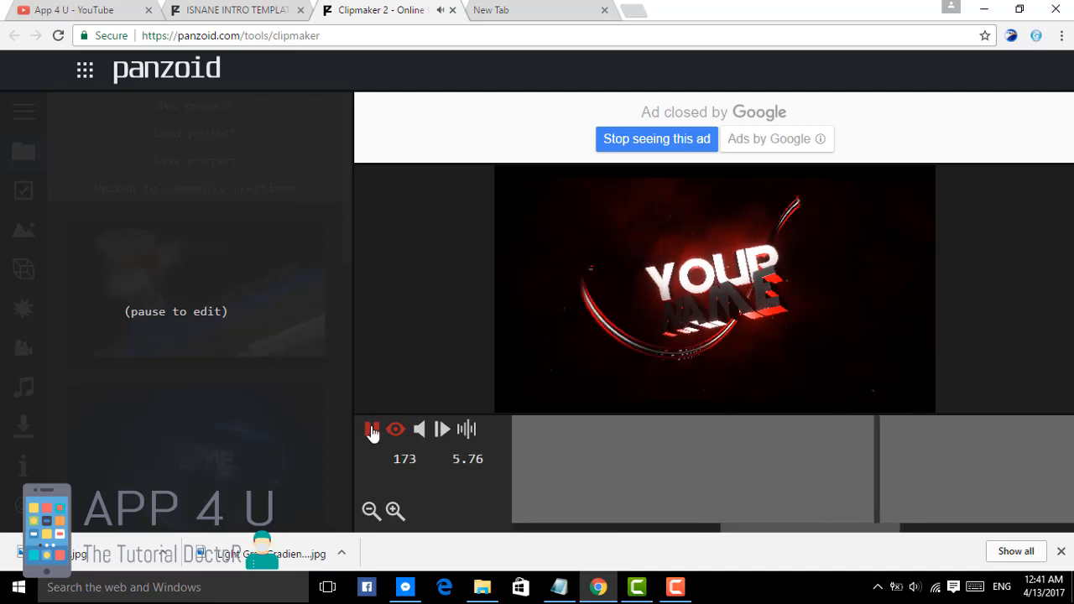
click(372, 430)
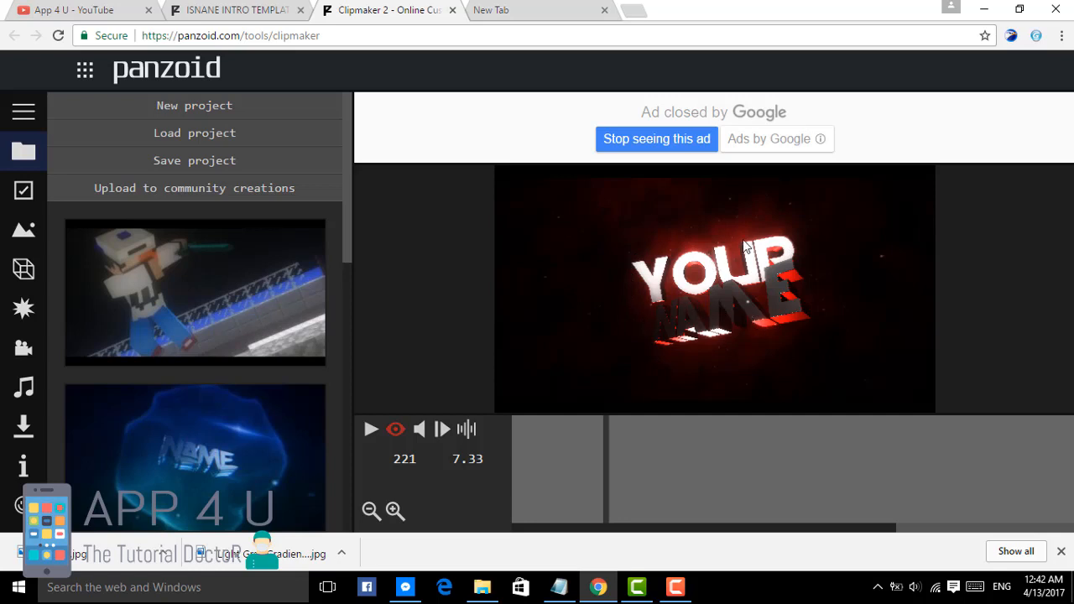
Step: In the scene's object group, replace the first "your" 3D text with the person's first name in capitals
click(26, 273)
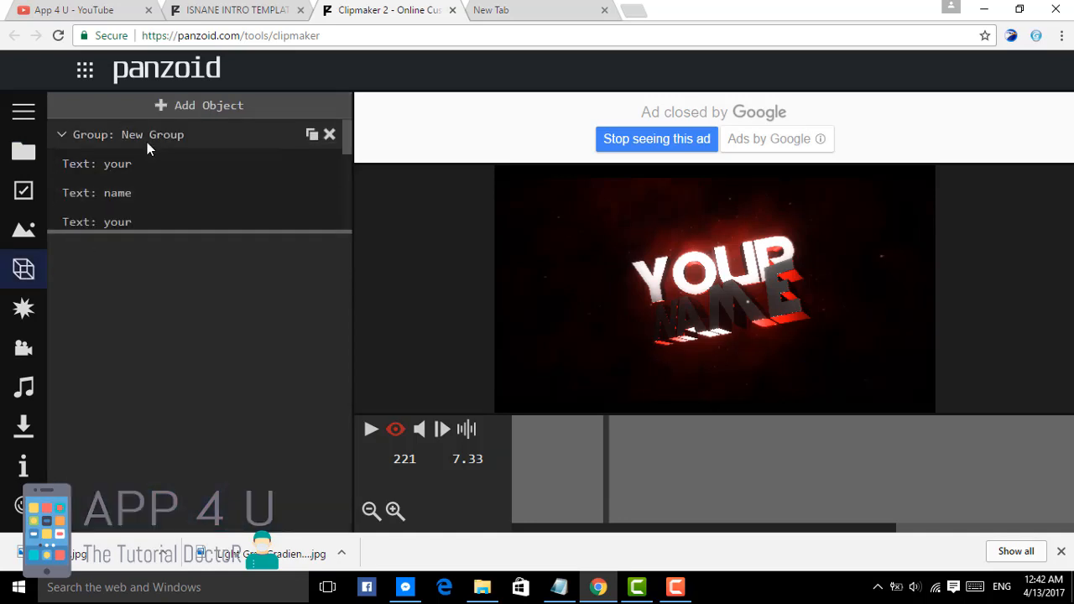
scroll(149, 178, down, 1)
scroll(149, 177, down, 2)
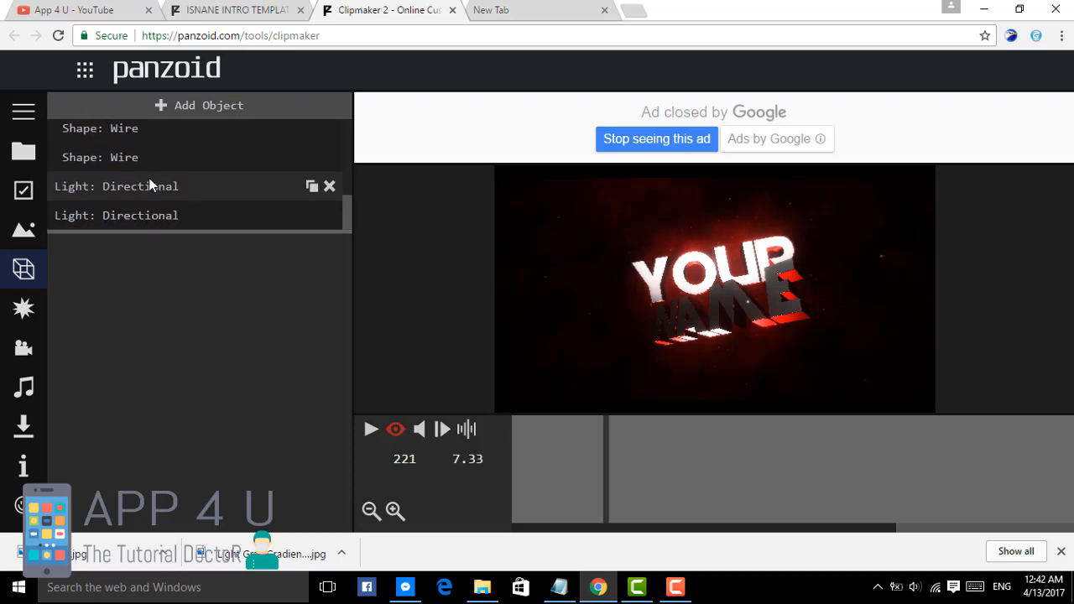
scroll(150, 184, up, 3)
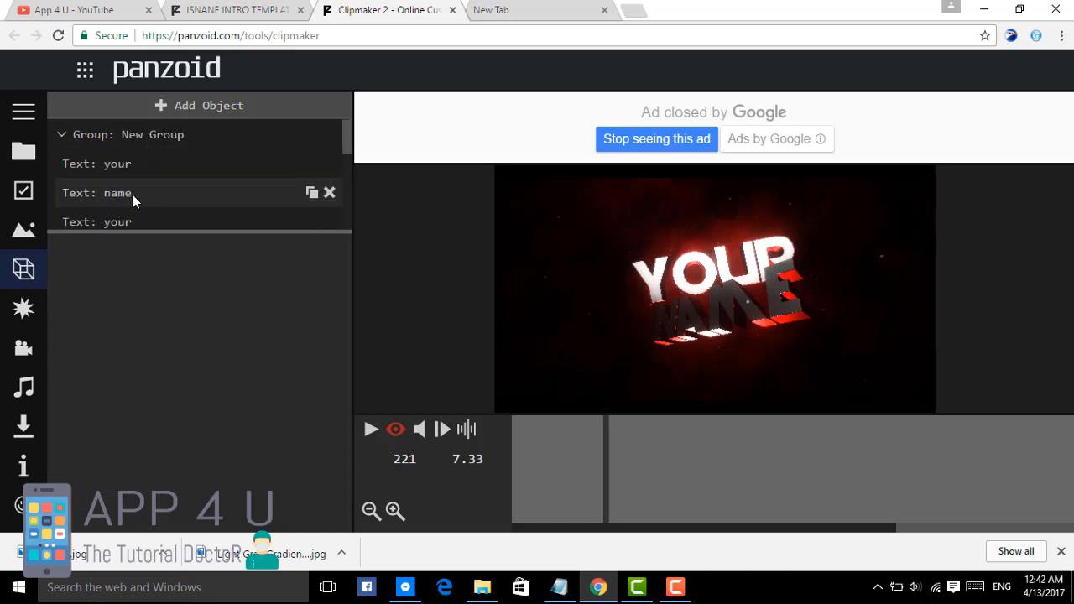
click(122, 171)
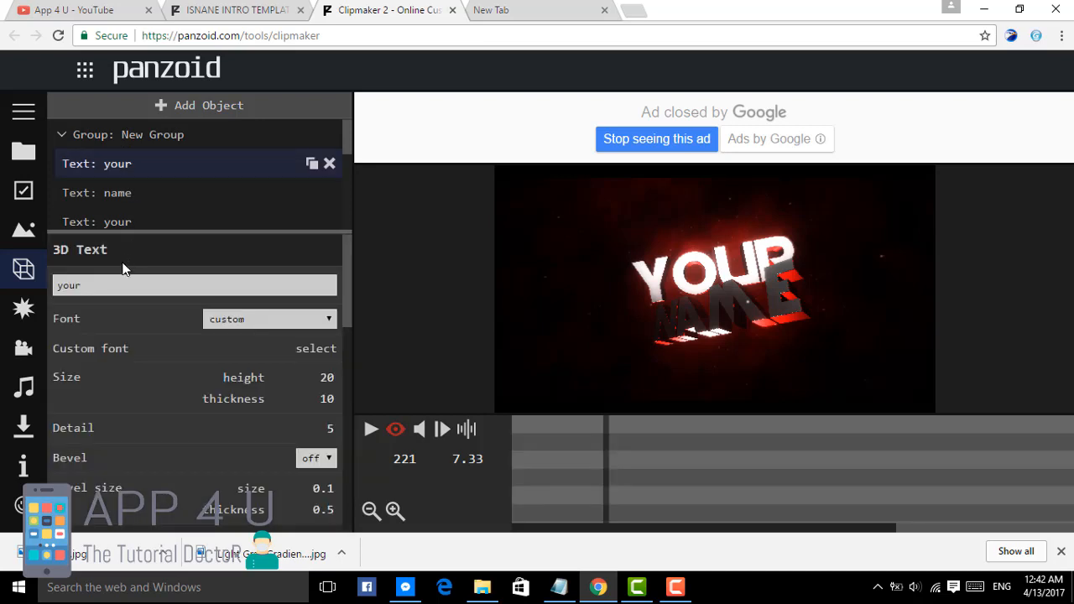
drag(109, 286, 24, 294)
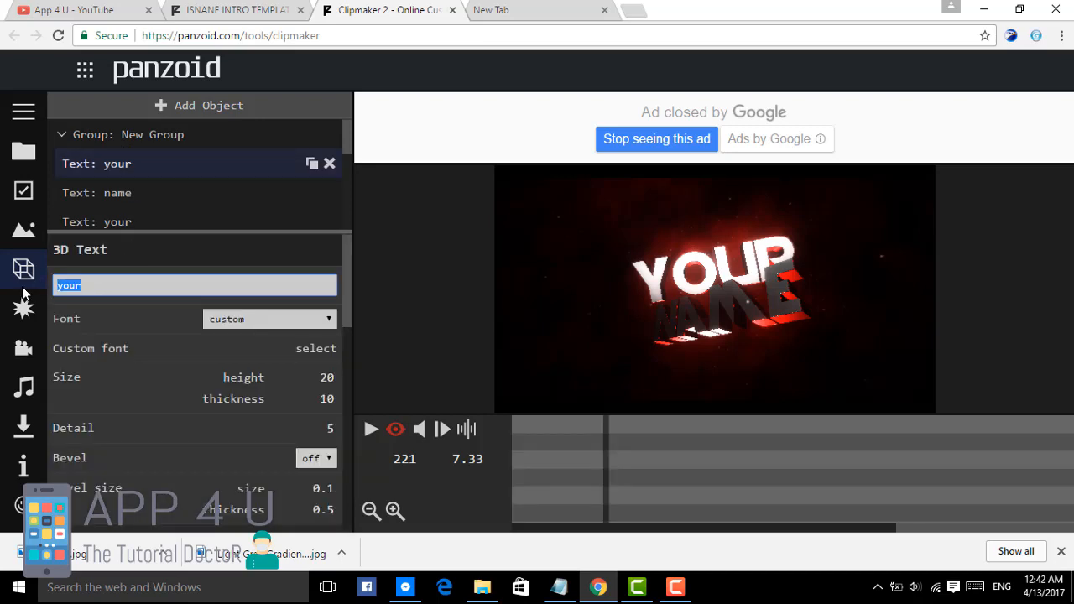
click(92, 322)
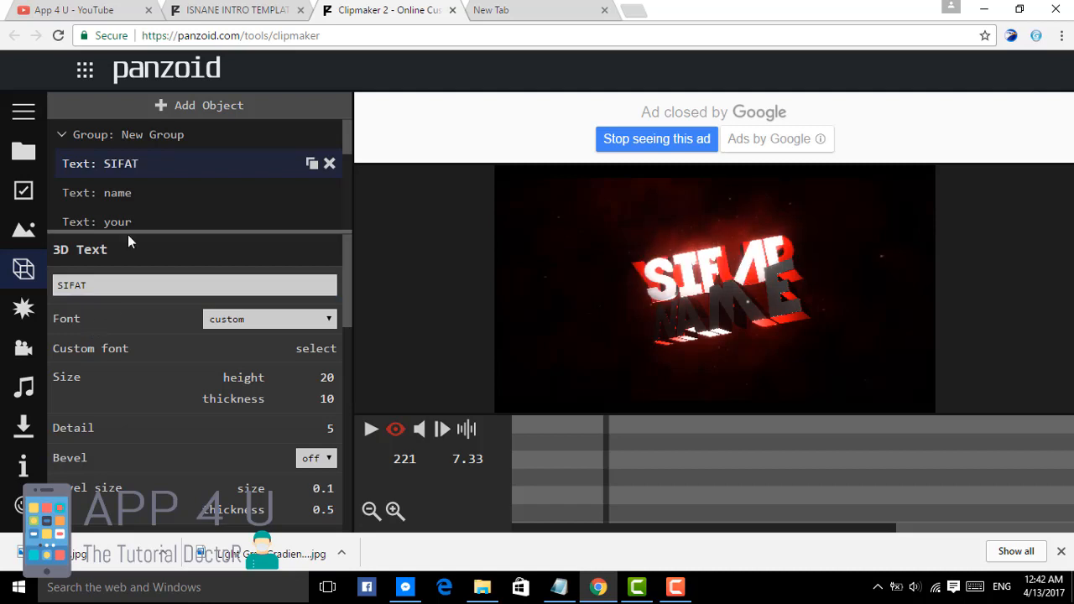
Step: Replace the first "name" 3D text in the group with the person's last name in capitals
click(131, 199)
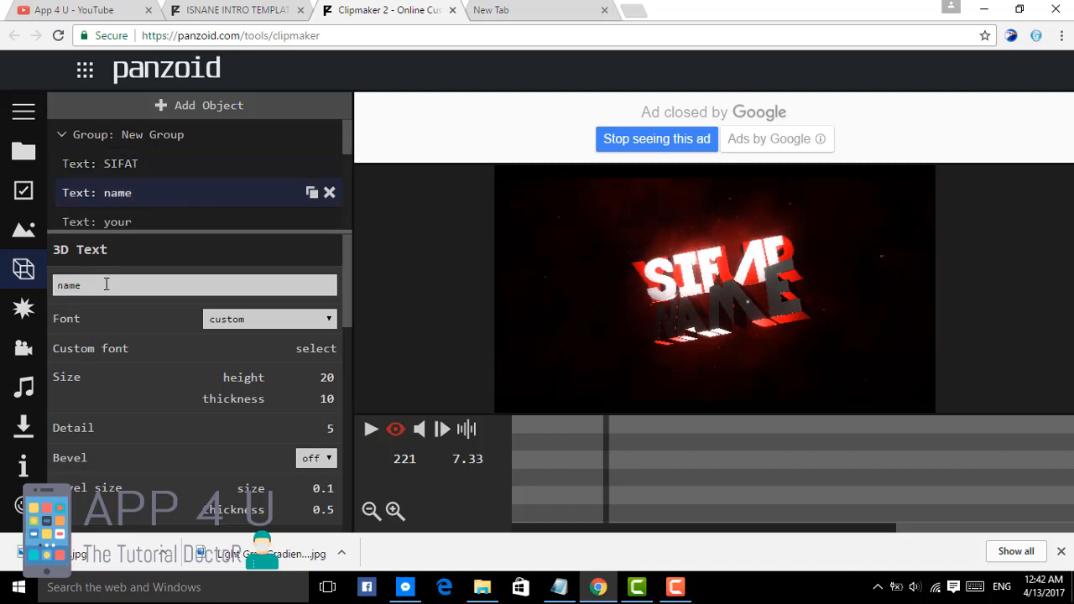
drag(105, 285, 41, 287)
click(106, 313)
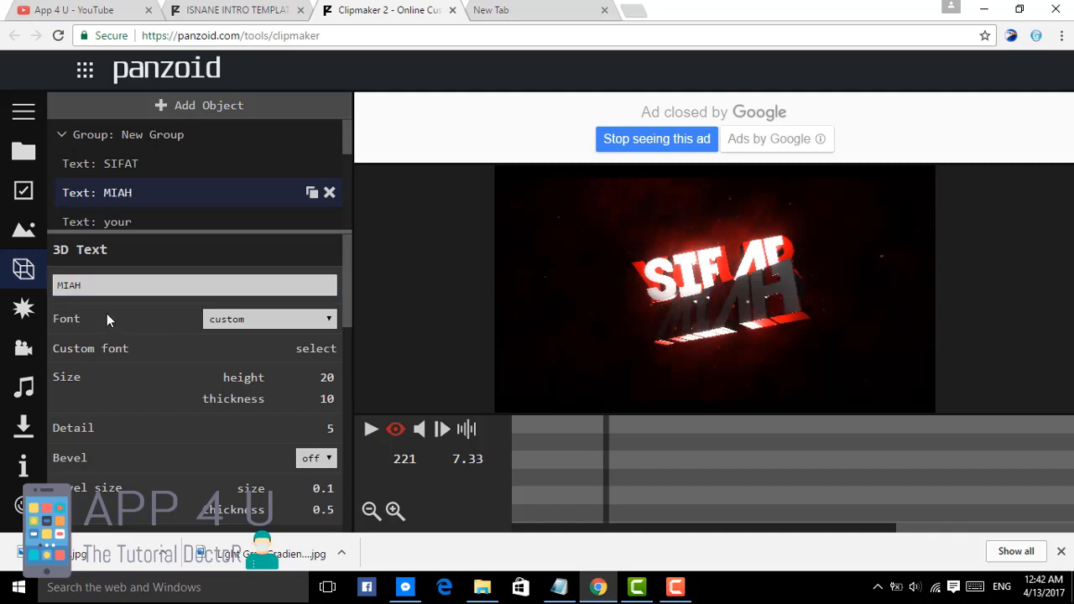
Step: Replace the second "your" 3D text in the group with the same first name in capitals
click(108, 216)
drag(101, 285, 2, 289)
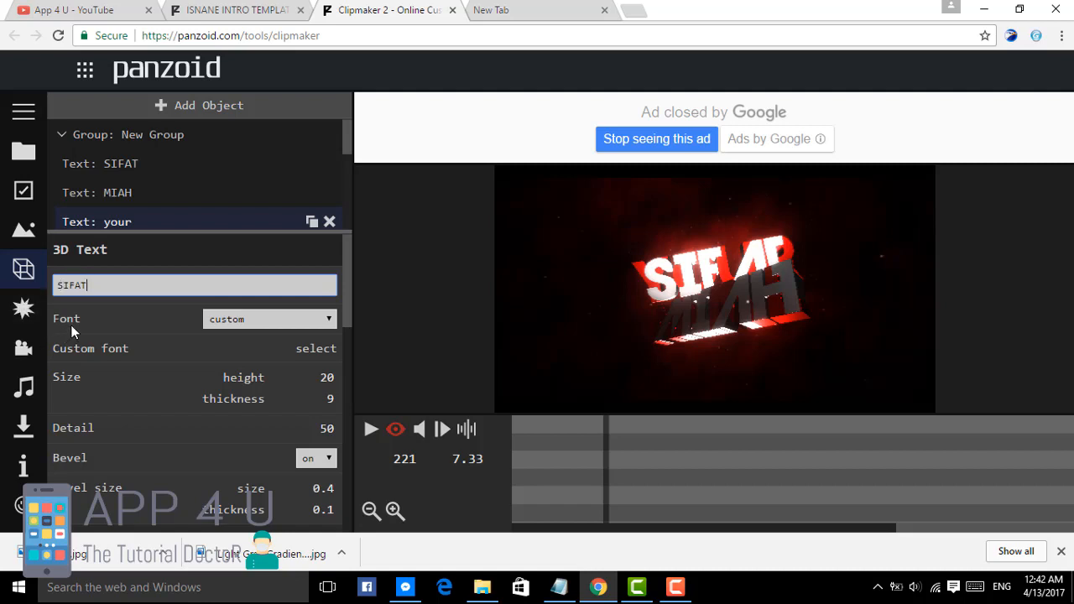
click(125, 216)
Step: Replace the remaining "name" 3D text above the particles objects with the same last name in capitals
scroll(126, 210, up, 2)
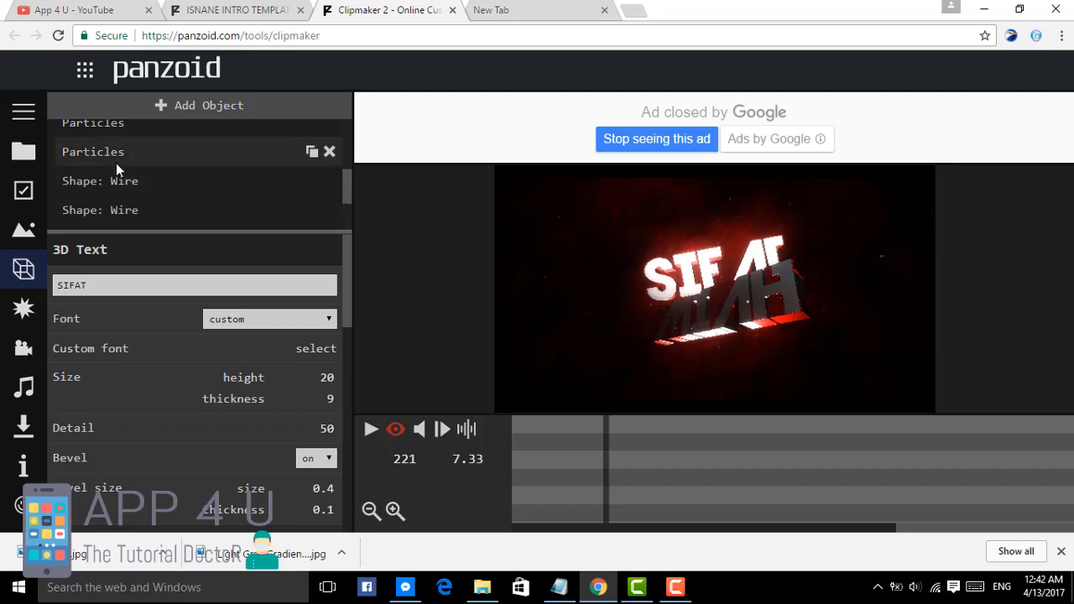
scroll(116, 163, down, 2)
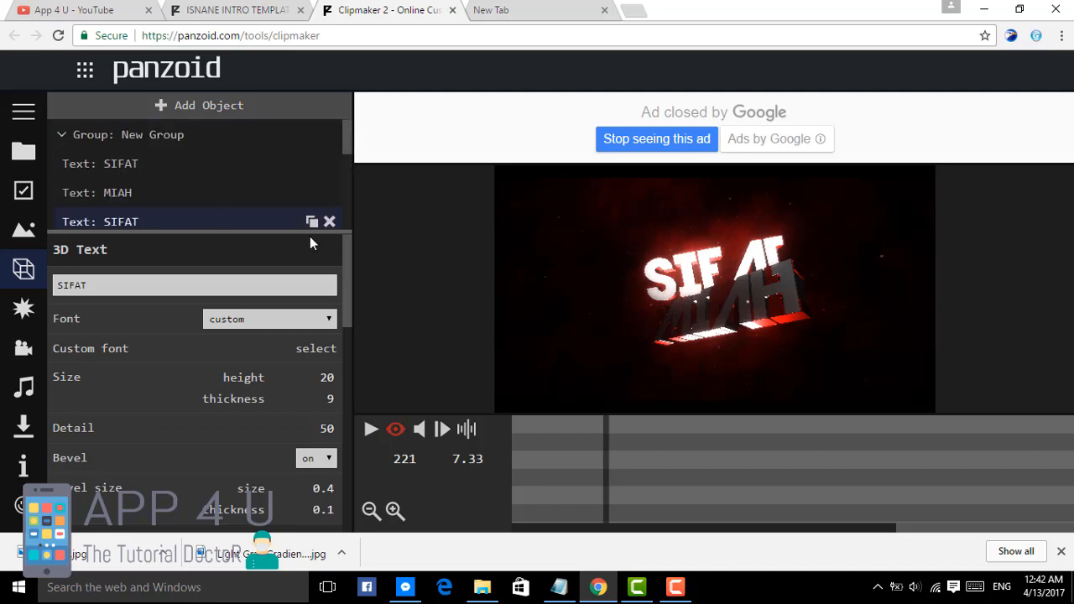
scroll(133, 197, down, 1)
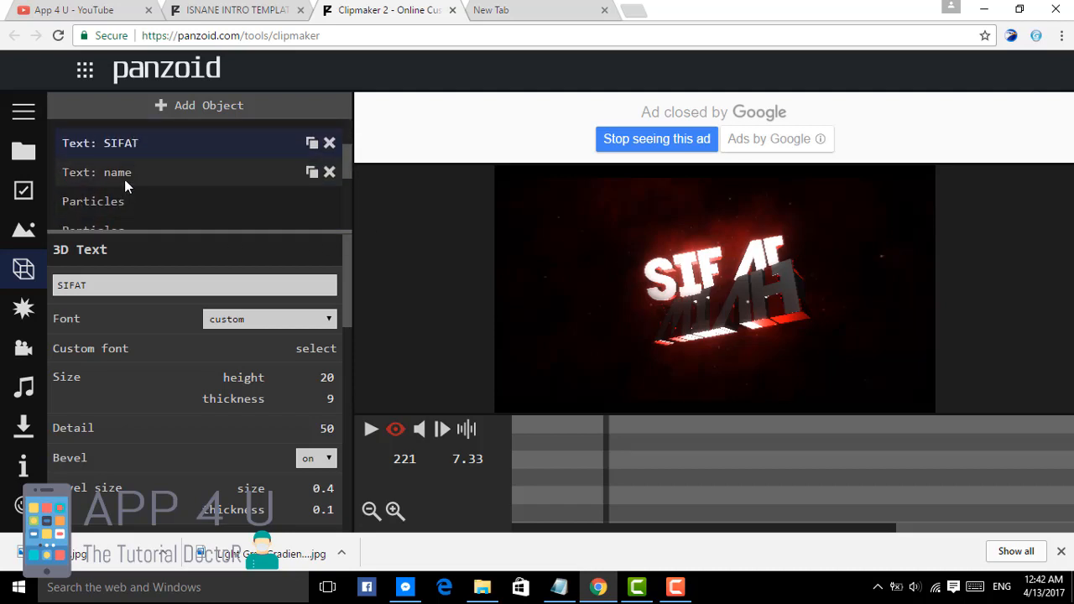
click(125, 176)
click(91, 287)
double_click(91, 287)
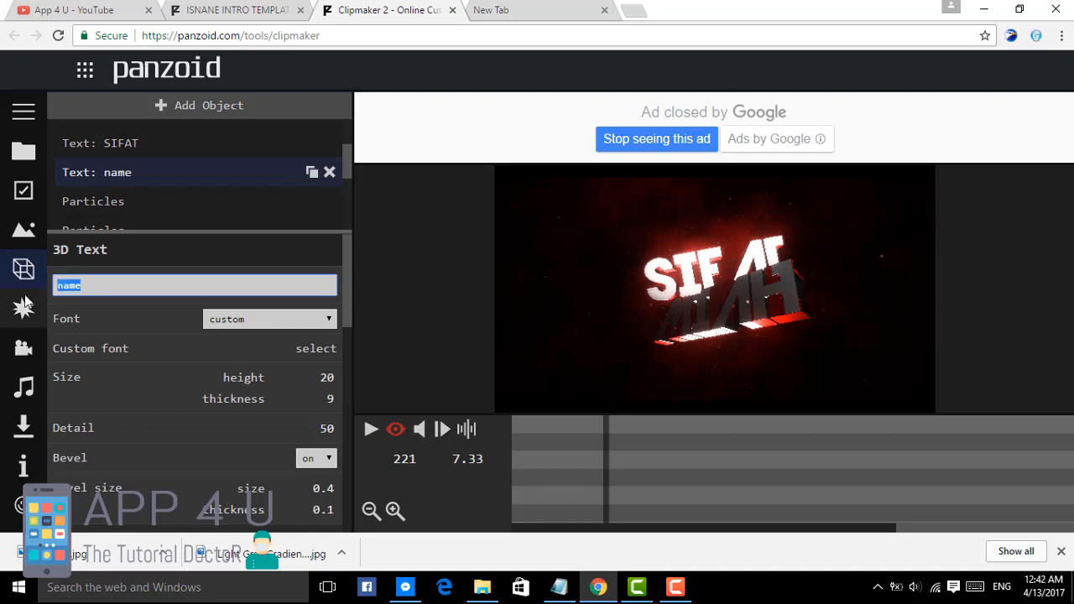
click(95, 317)
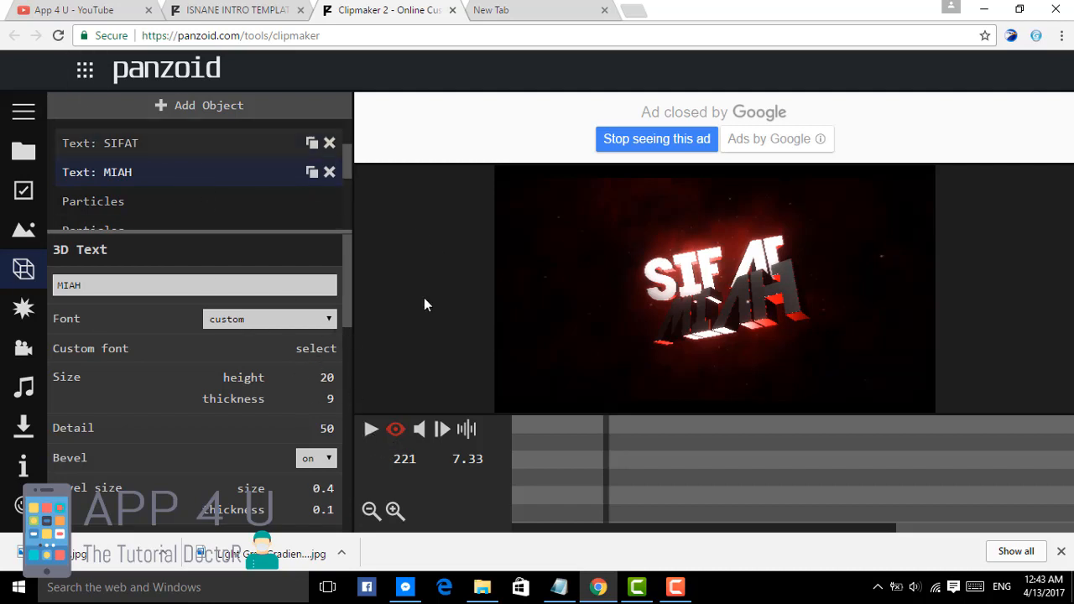
Step: Play back the edited intro to check the new title text, and pause it
click(369, 429)
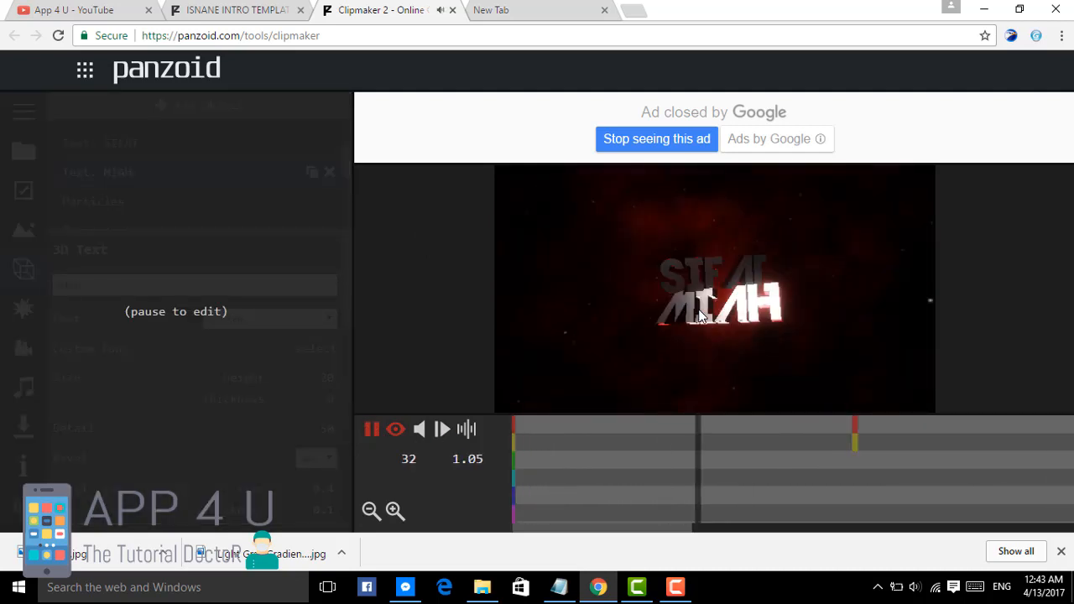
click(371, 432)
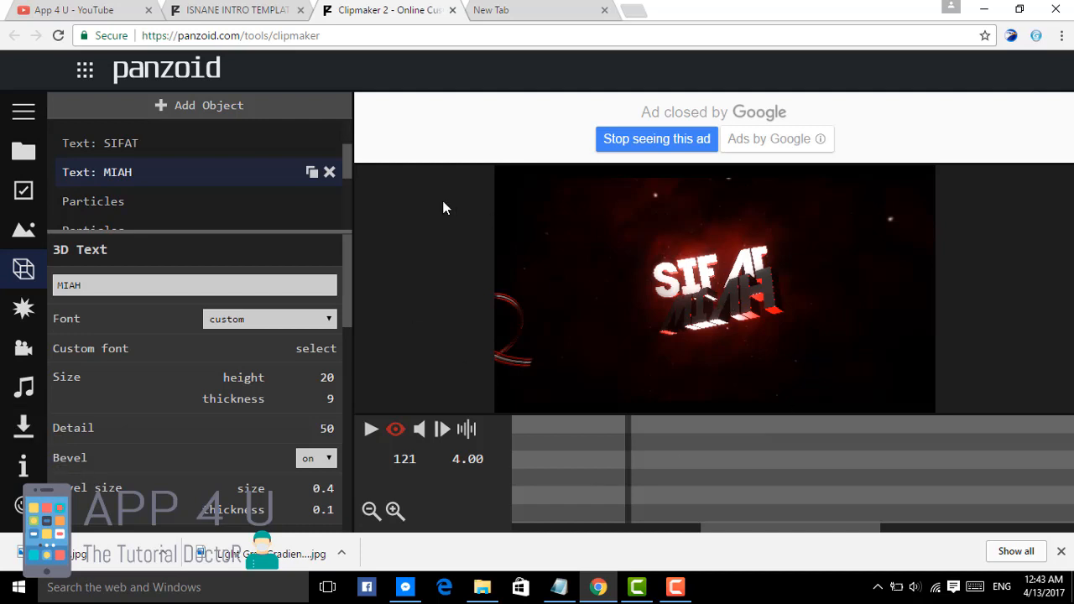
Step: Render the intro as a video in .mkv (vp8/opus) format and download the finished video
click(24, 430)
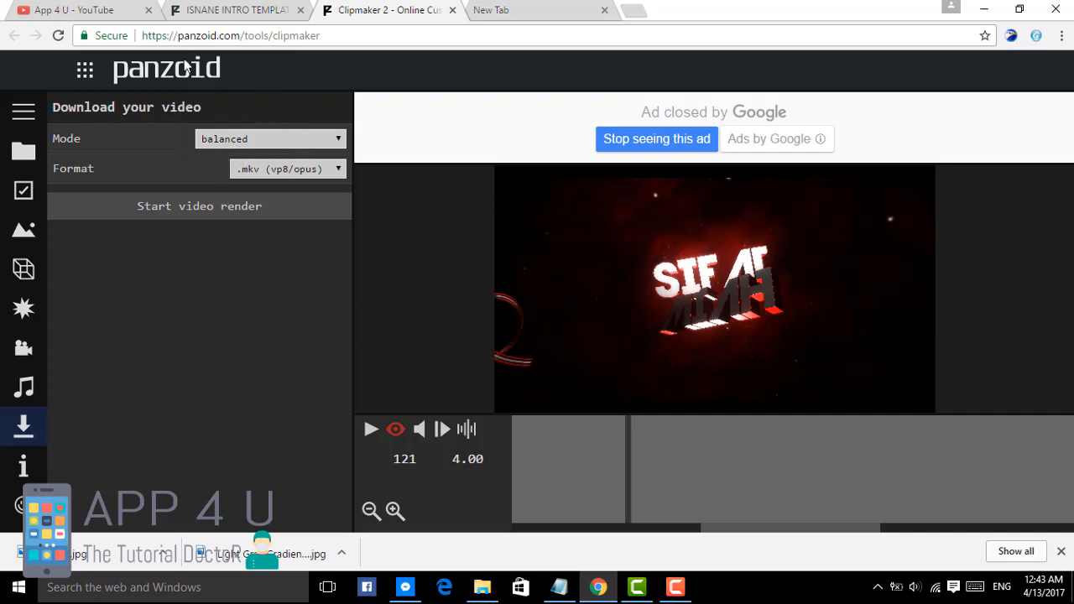
click(337, 173)
click(339, 170)
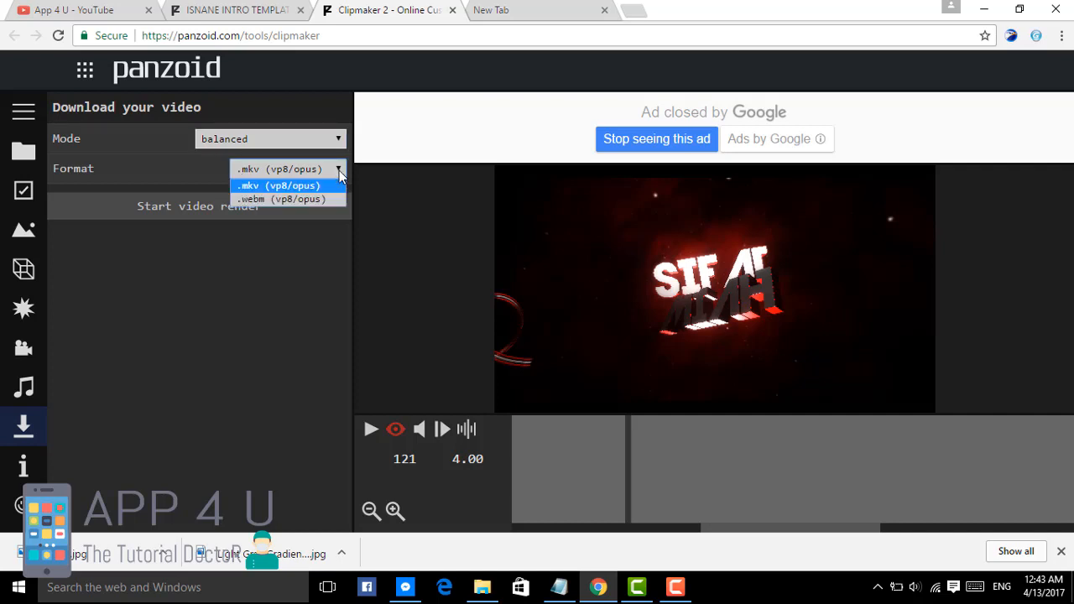
click(251, 184)
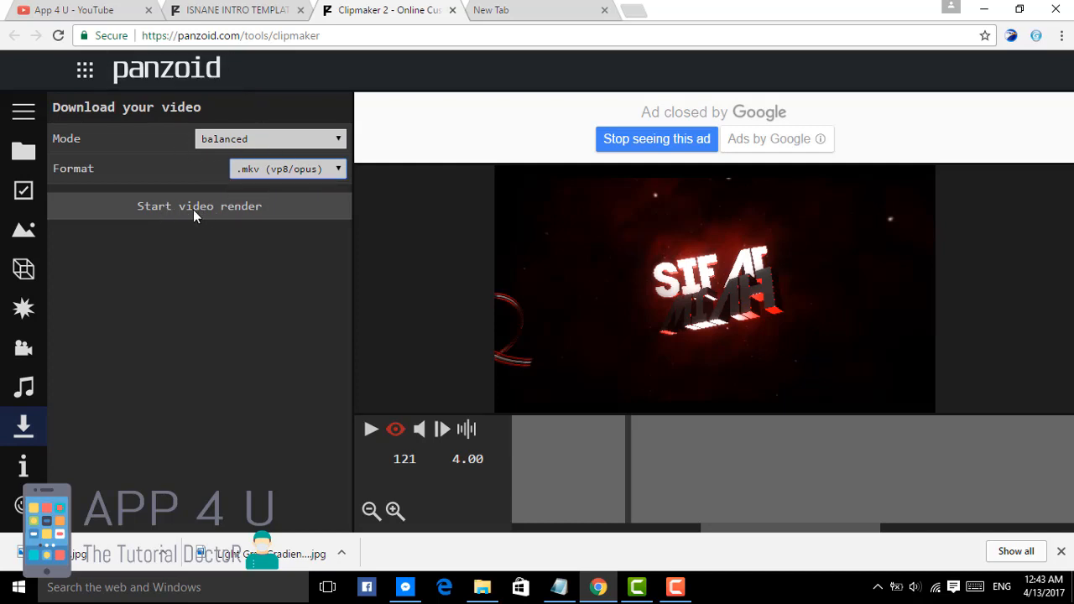
click(165, 208)
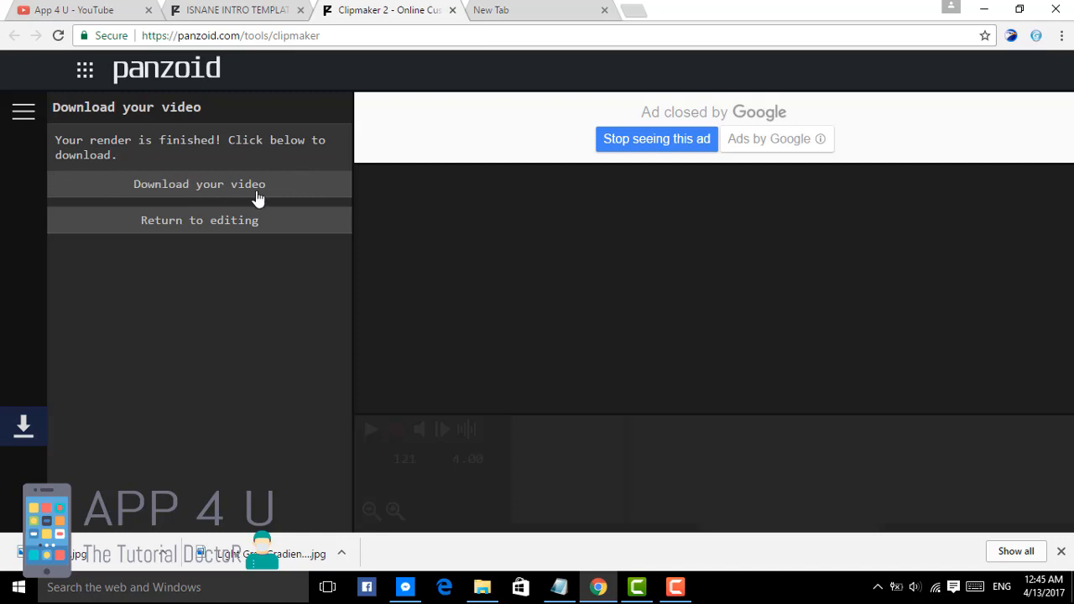
click(207, 186)
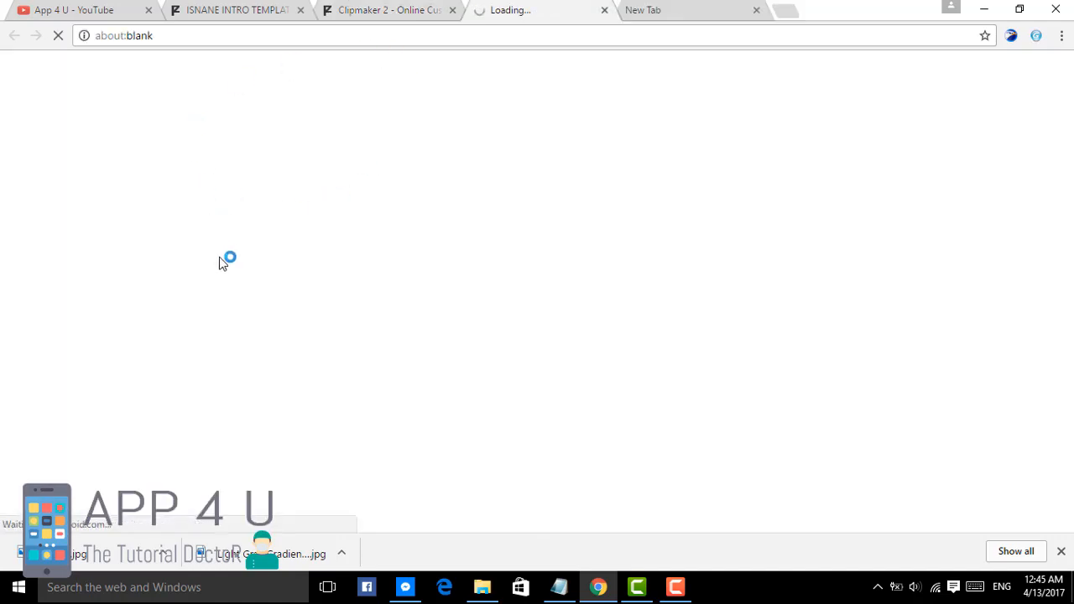